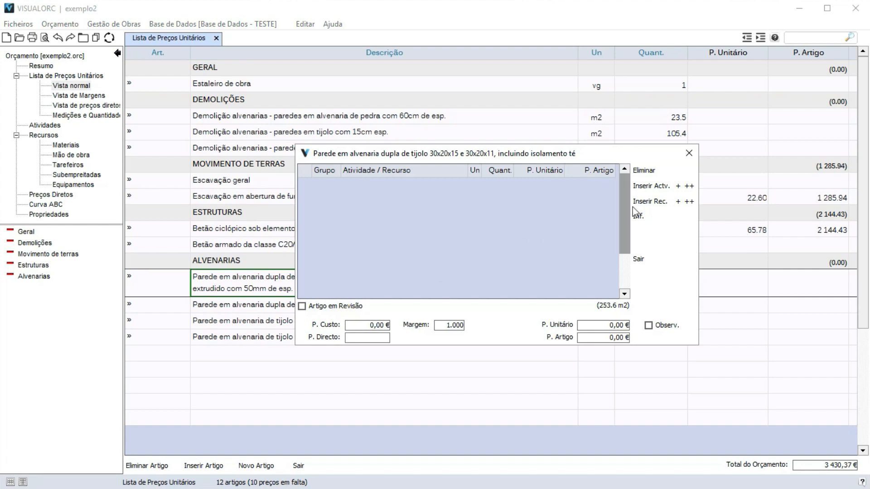
Add the database activities alvenaria de tijolo cerâmico 30x20x11 and 30x20x15 to the insulated double wall article
left_click(655, 186)
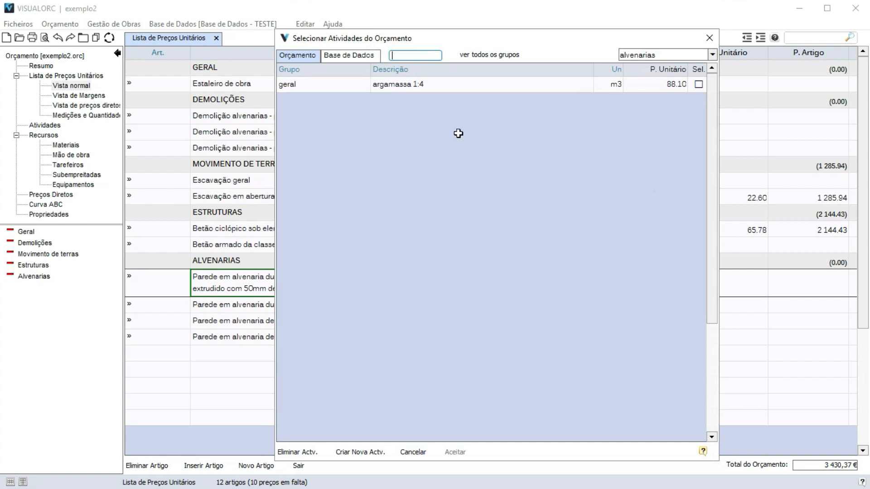
left_click(353, 59)
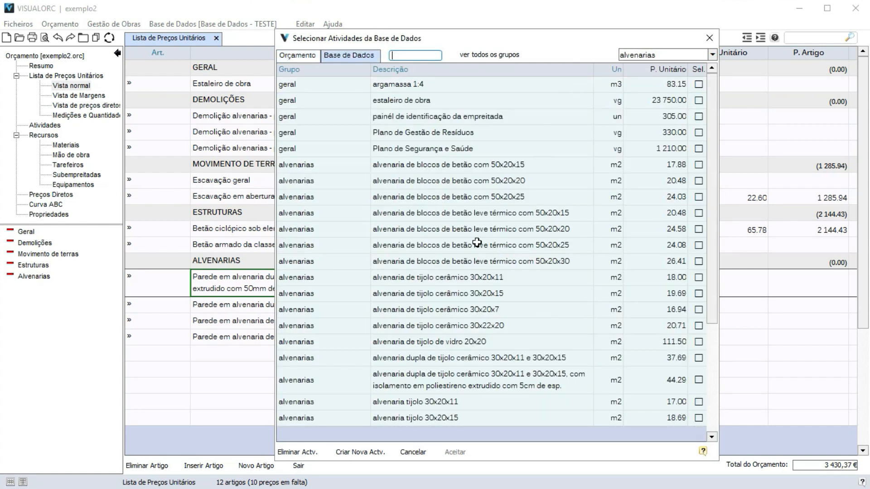
left_click(460, 275)
left_click(433, 294, "ctrl")
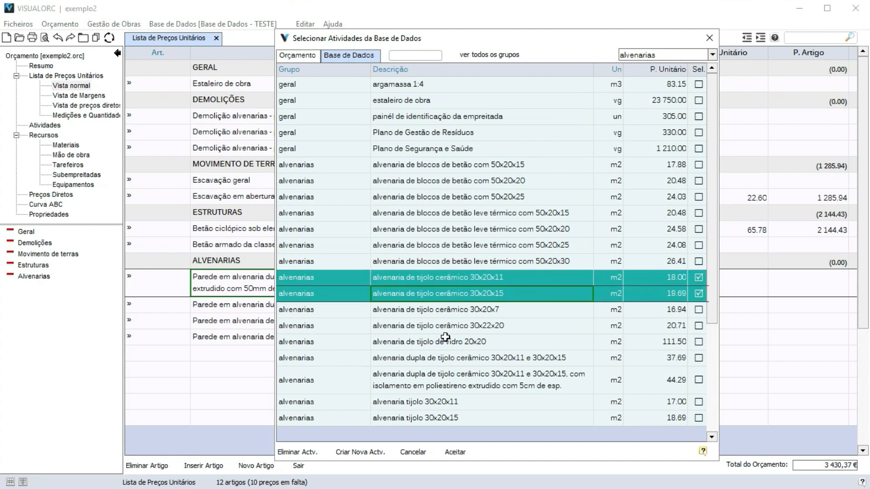
left_click(457, 452)
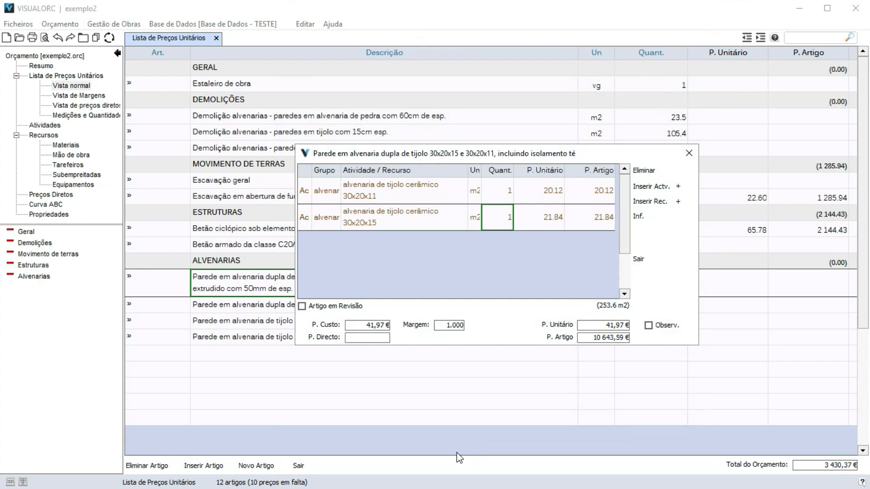
Find "poli" among the database materials and add poliestireno extrudido com 50mm de esp. to the article
left_click(657, 202)
left_click(372, 121)
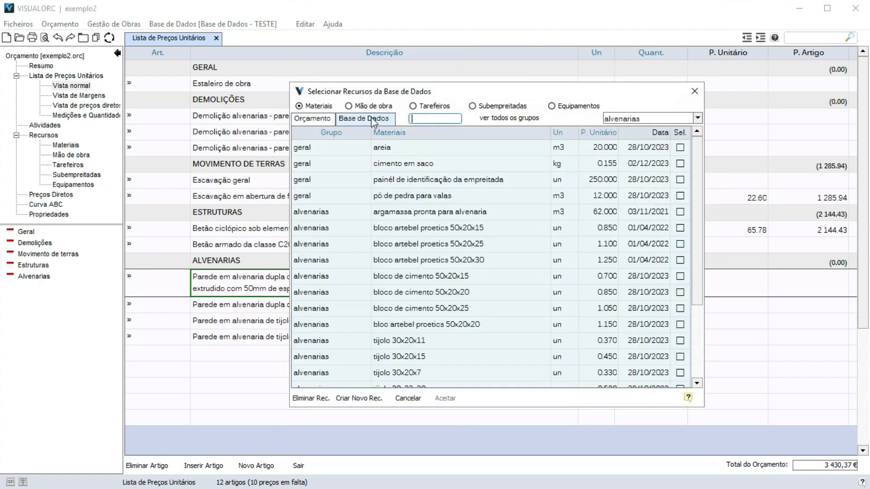
left_click(414, 119)
type("poli")
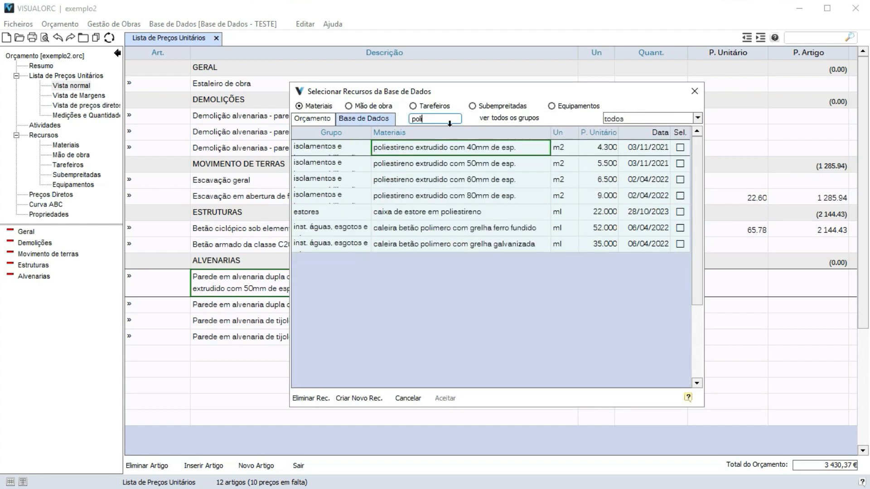
left_click(489, 163)
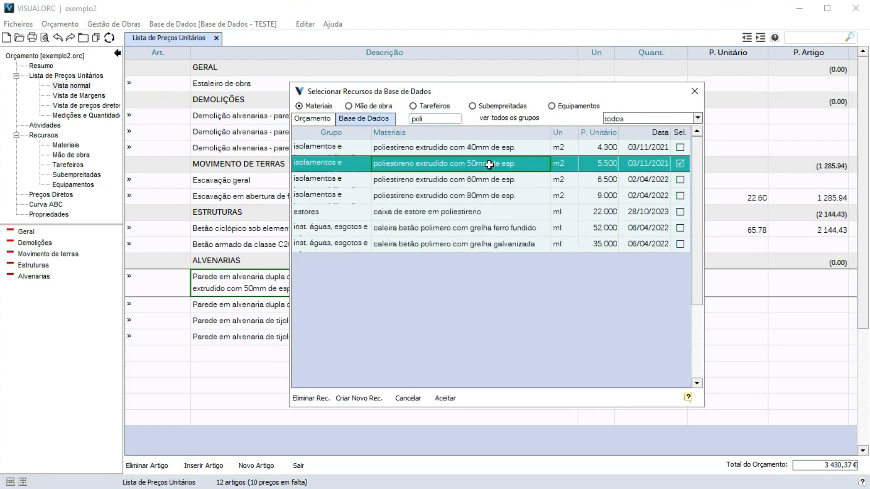
left_click(446, 398)
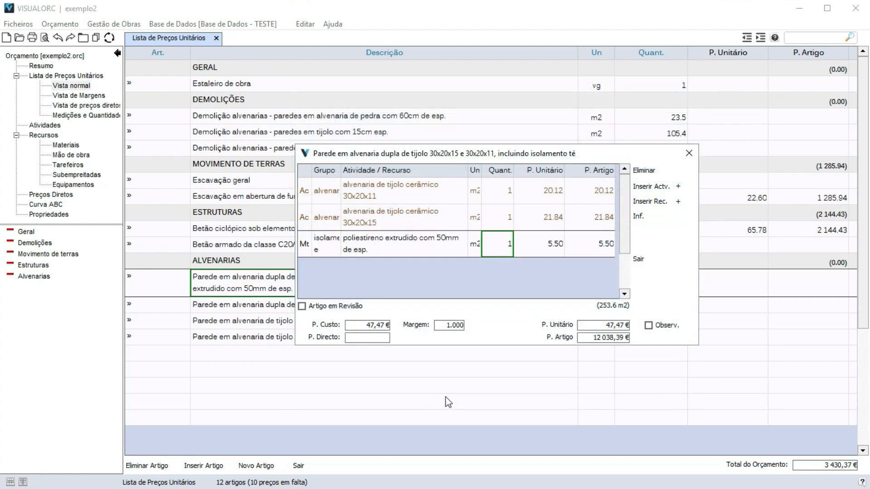
In the alvenaria de tijolo cerâmico 30x20x15 activity, set the unit price of assentamento tijolo cerâmico to 11 and close the article
double_click(434, 225)
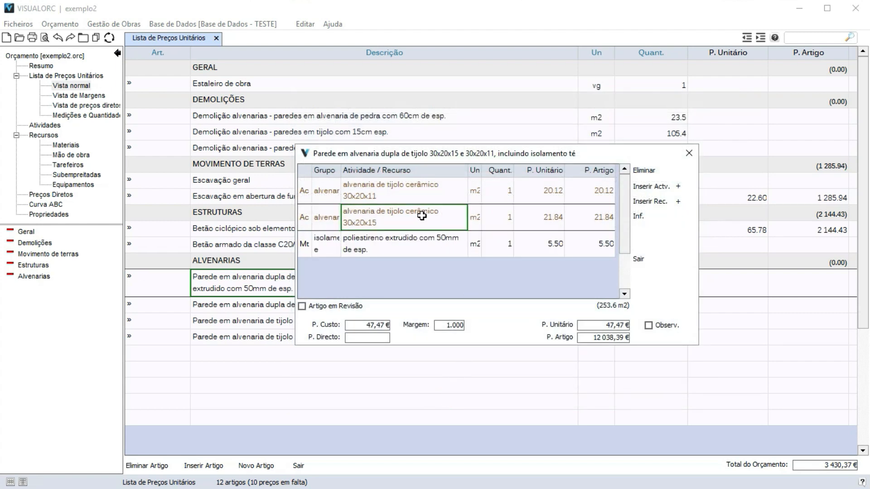
left_click(521, 215)
type("11")
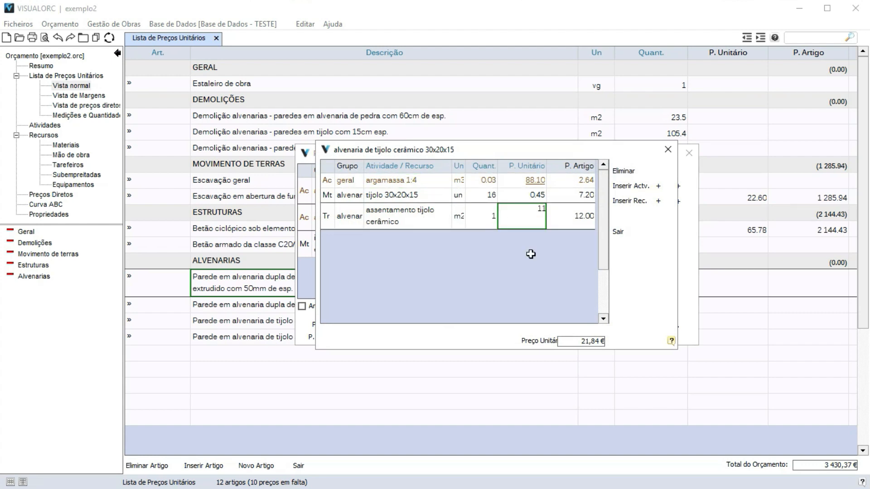
key("Return")
left_click(632, 228)
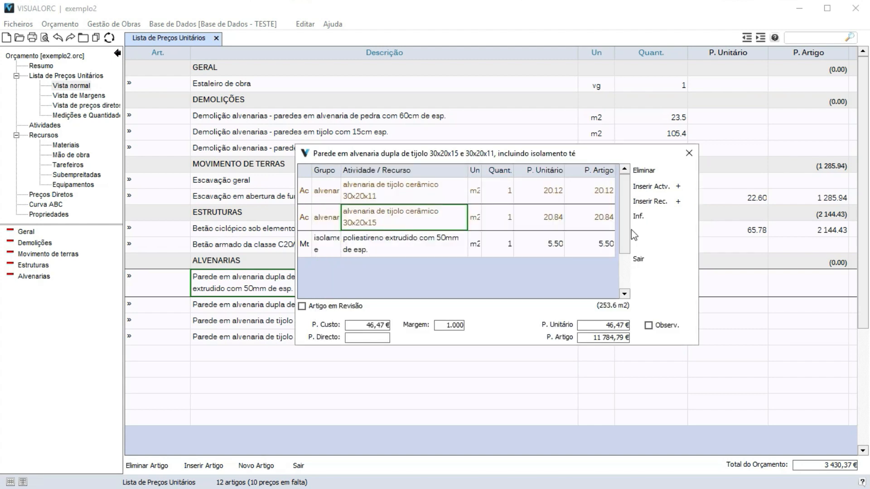
left_click(640, 256)
double_click(518, 306)
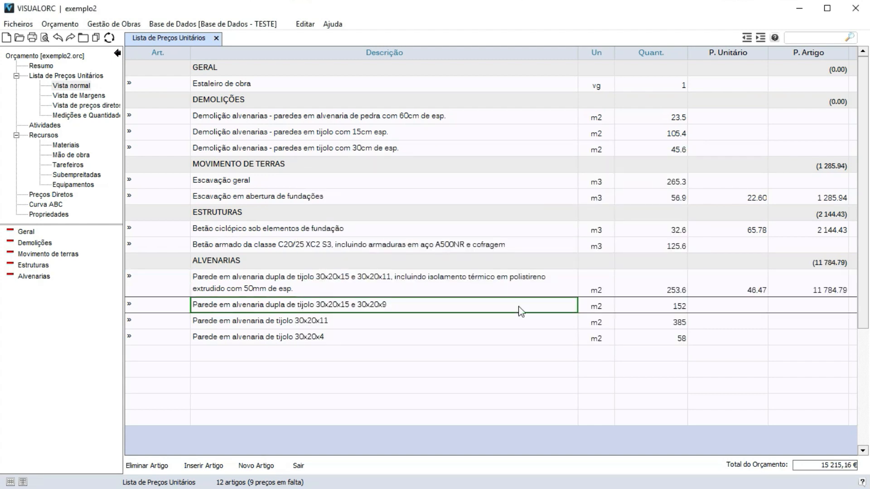
left_click(650, 186)
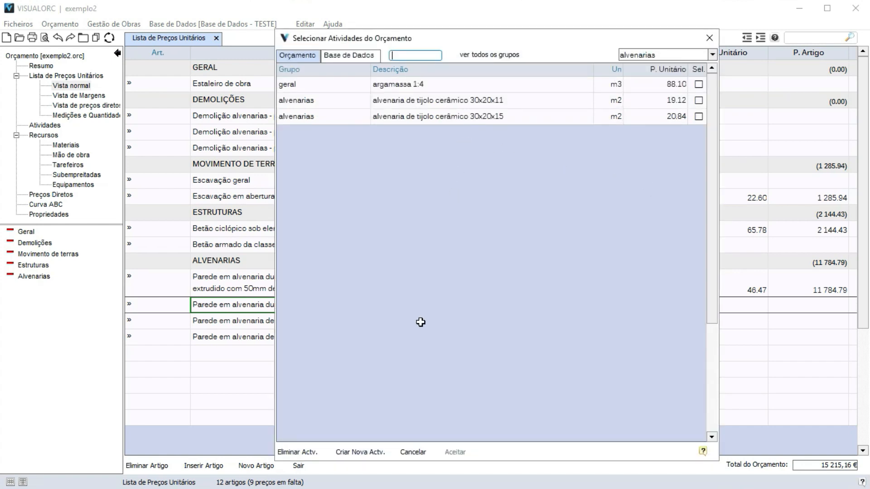
left_click(369, 451)
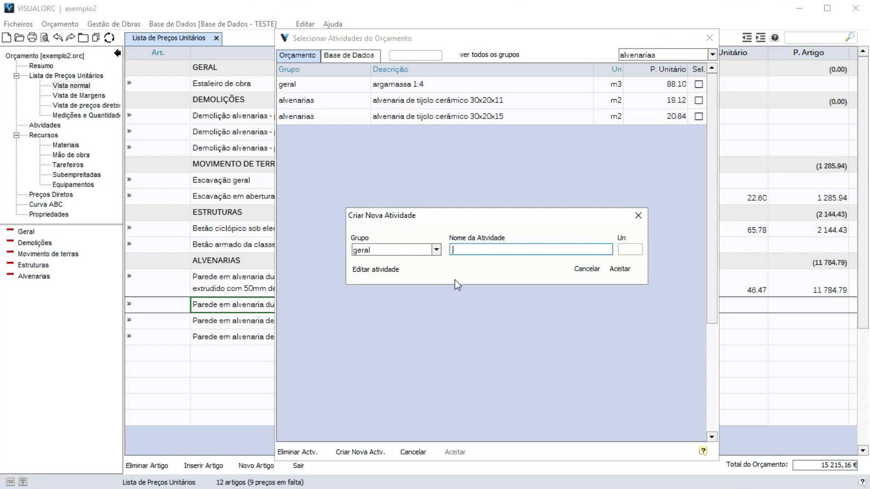
left_click(437, 249)
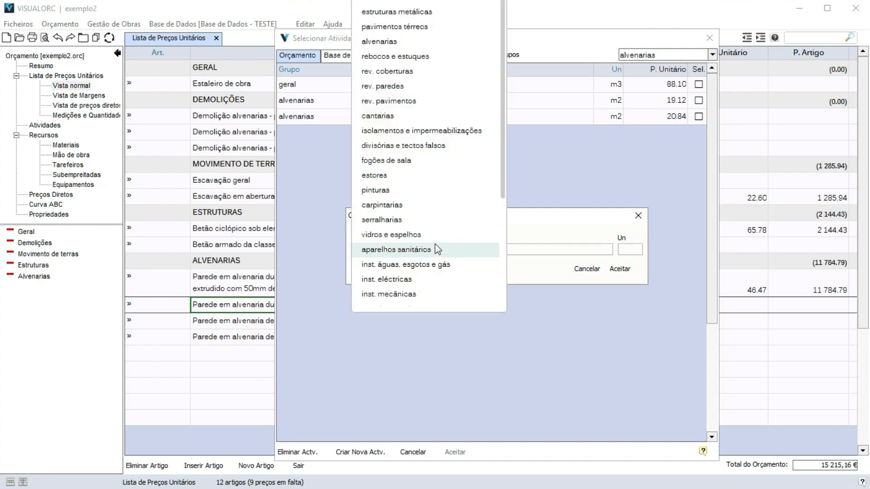
left_click(419, 41)
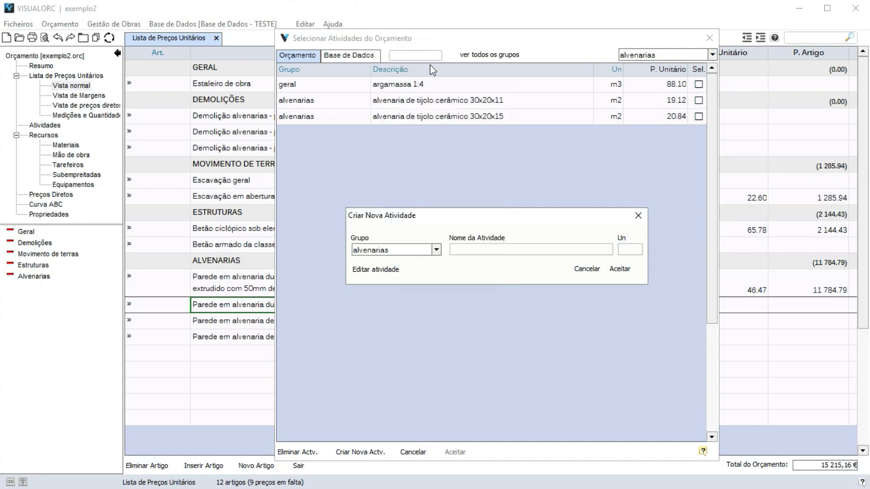
left_click(586, 271)
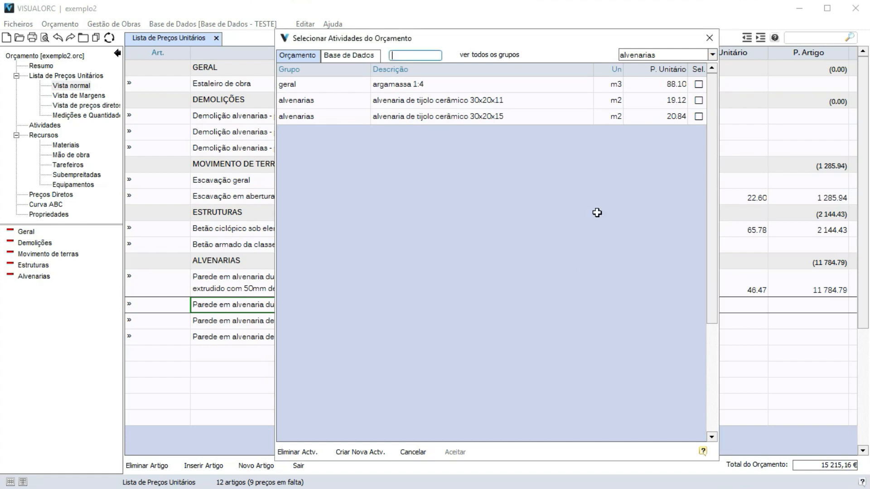
left_click(709, 39)
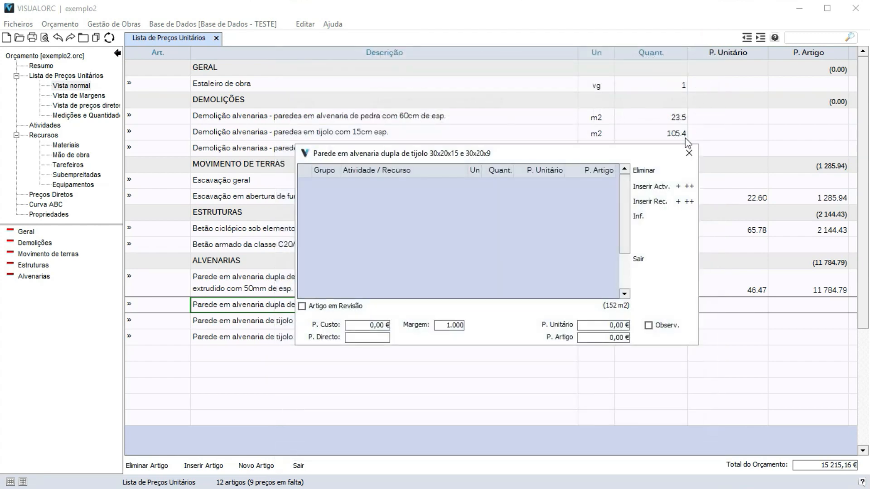
left_click(653, 260)
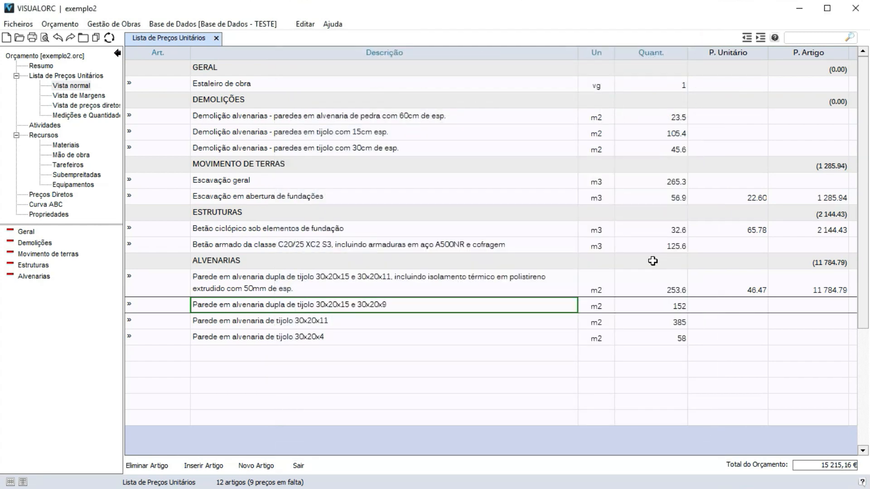
Copy the unit price of the insulated double wall to the article Parede em alvenaria dupla de tijolo 30x20x15 e 30x20x9
left_click(710, 292)
right_click(713, 293)
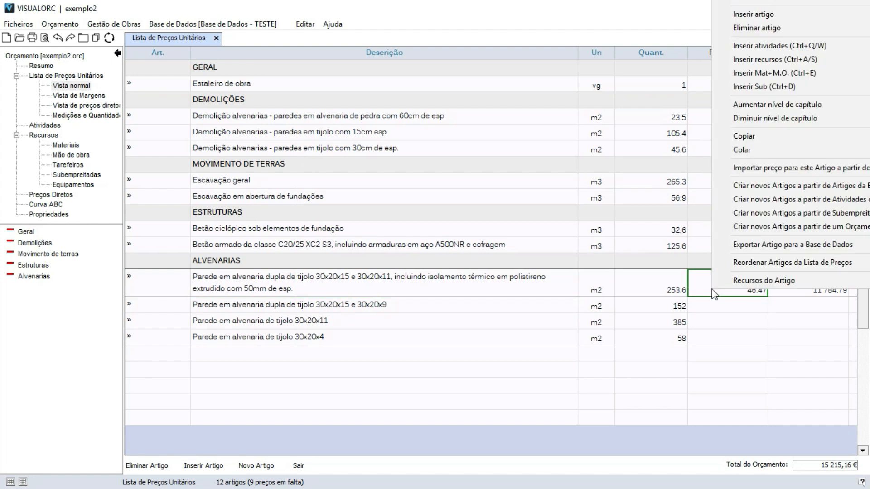
left_click(746, 138)
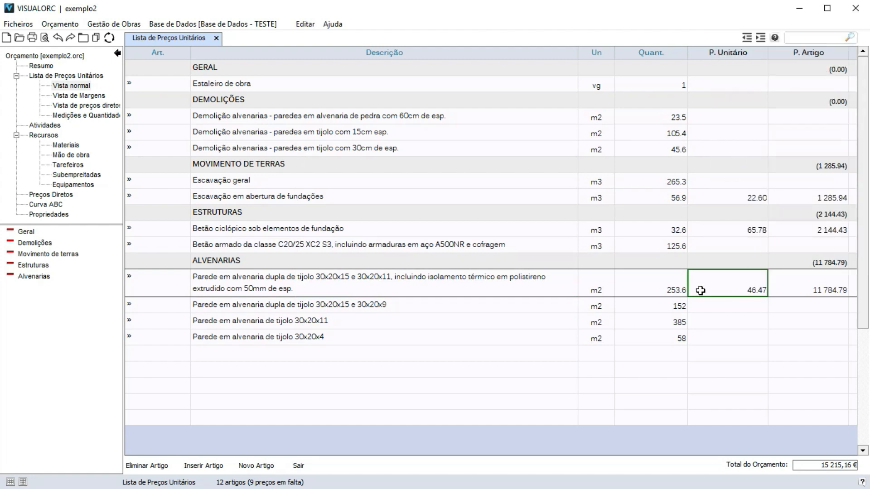
left_click(710, 303)
right_click(710, 303)
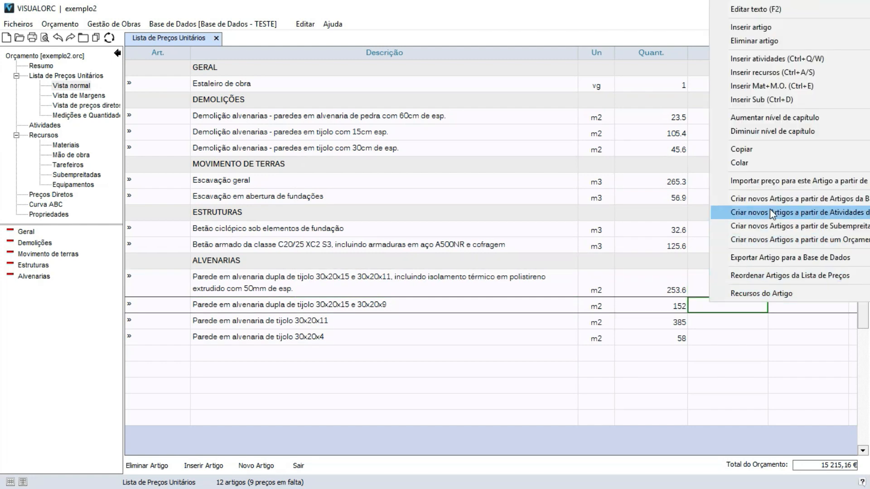
left_click(770, 163)
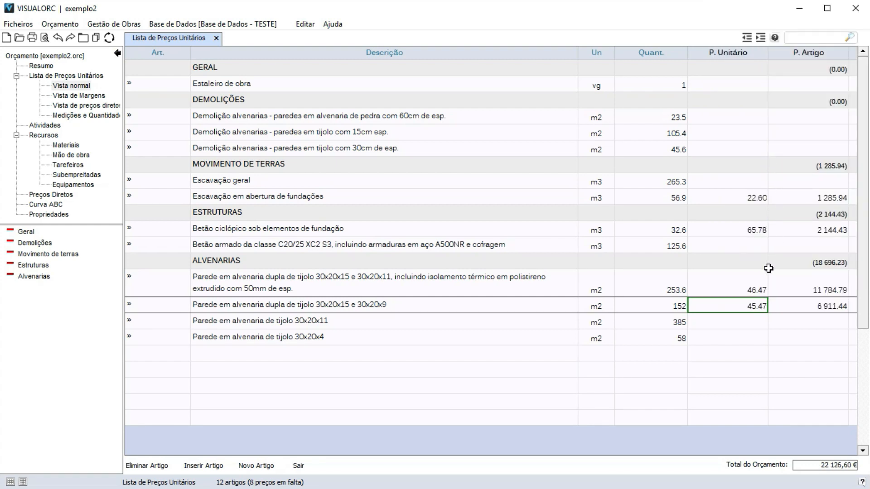
In the 30x20x9 double wall article, replace alvenaria de tijolo cerâmico 30x20x11 with a duplicate renamed alvenaria de tijolo cerâmico 30x20x9
double_click(740, 308)
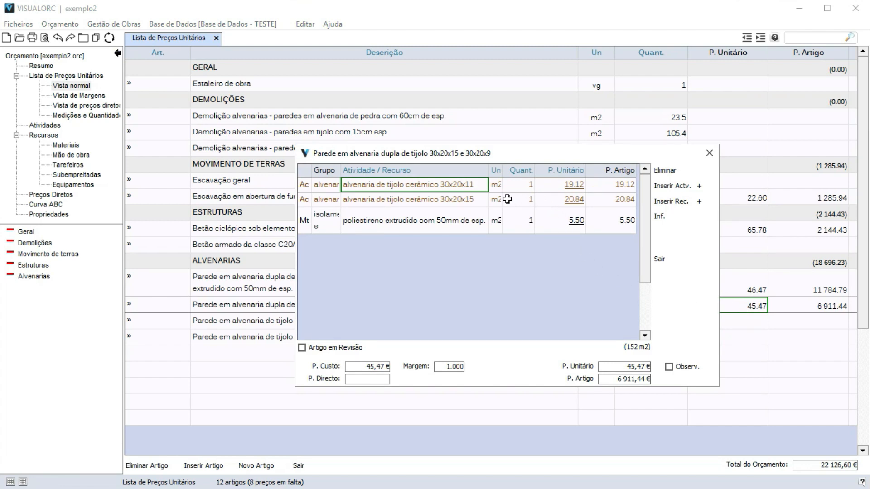
right_click(458, 183)
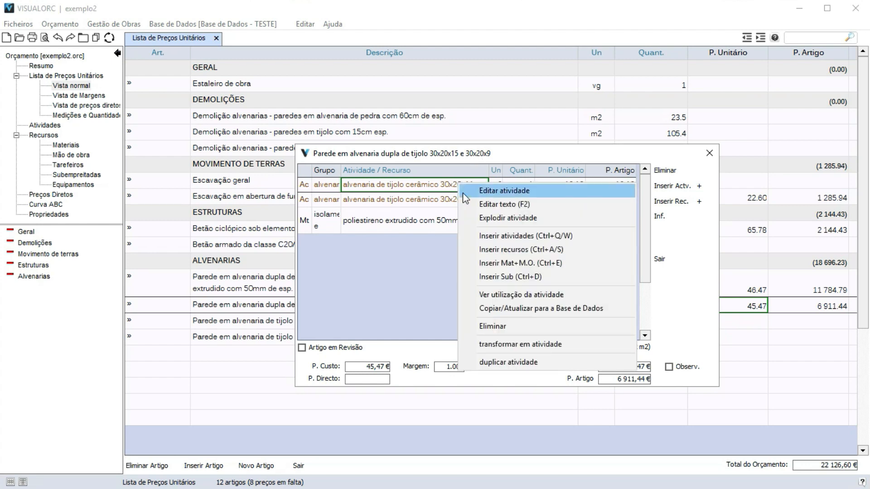
left_click(541, 361)
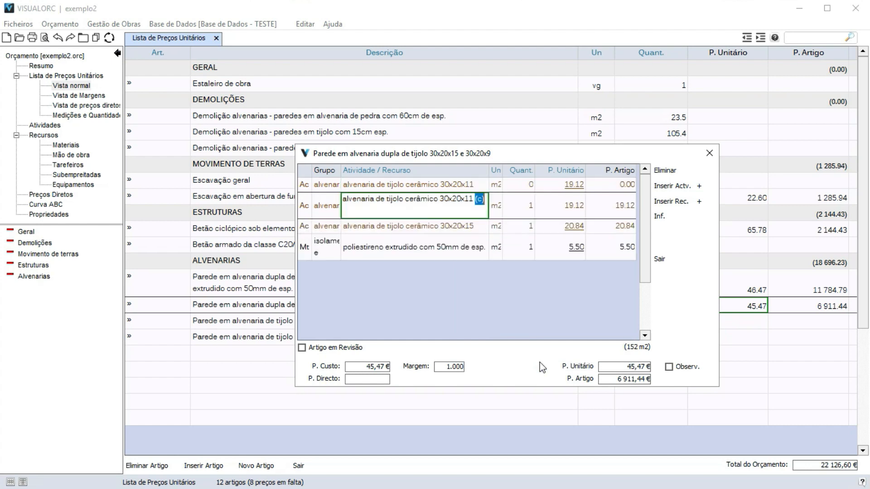
left_click_drag(466, 198, 482, 198)
type("9")
key("Return")
left_click(480, 184)
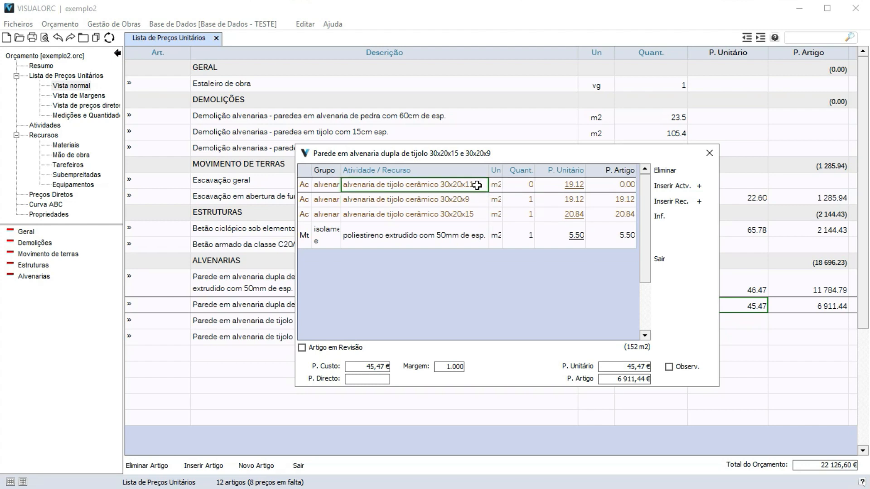
left_click(664, 171)
Inside the alvenaria de tijolo cerâmico 30x20x9 activity, duplicate the material tijolo 30x20x11 and rename the copy tijolo 30x20x9
double_click(477, 187)
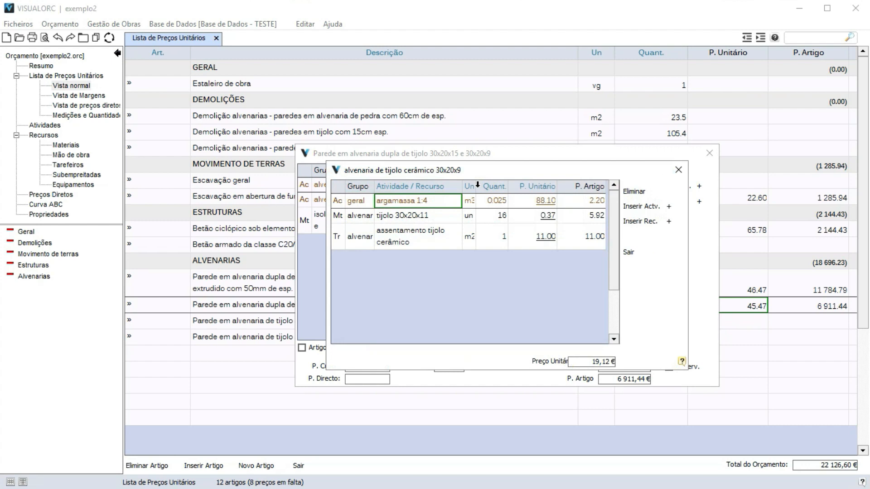
left_click(446, 219)
right_click(445, 218)
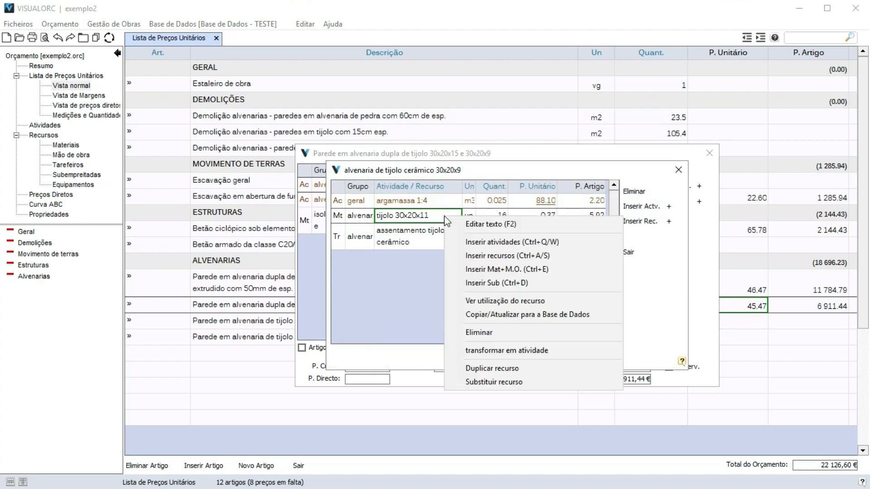
left_click(513, 369)
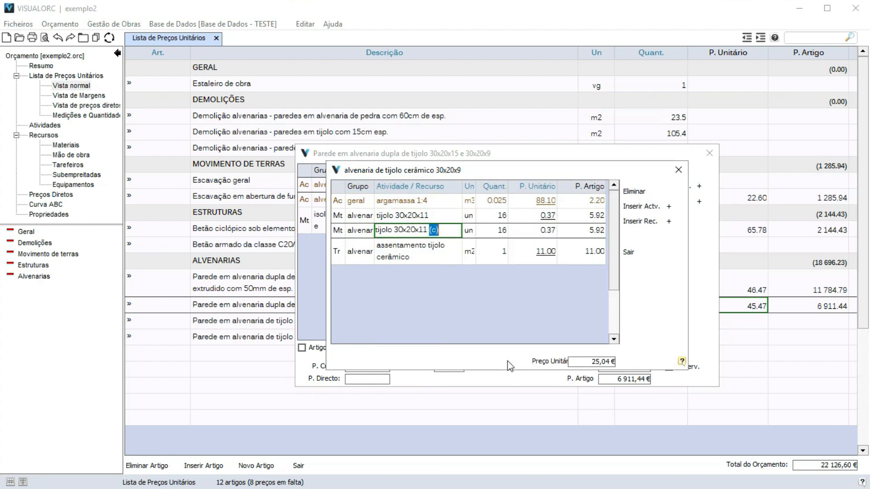
left_click_drag(421, 231, 441, 230)
type("9")
Set the unit price of tijolo 30x20x9 to 0.35, then delete tijolo 30x20x11 from the activity and close the article
left_click(532, 232)
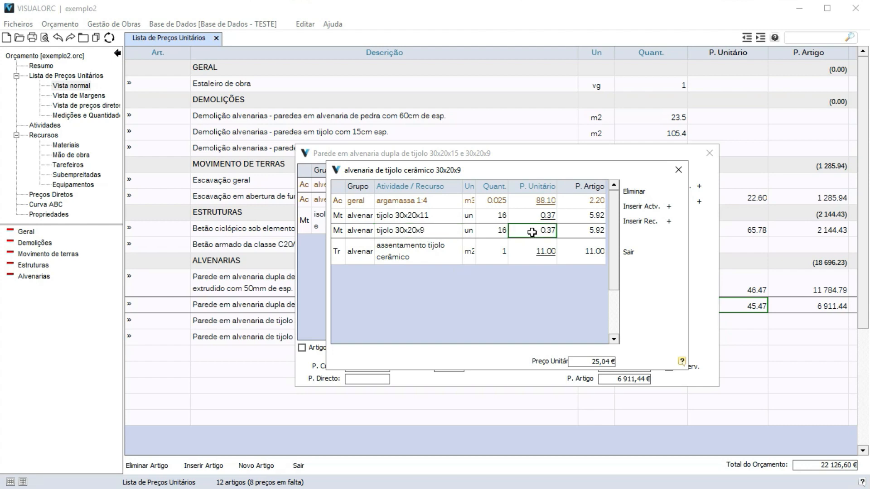
left_click(533, 232)
type(".35")
left_click(531, 217)
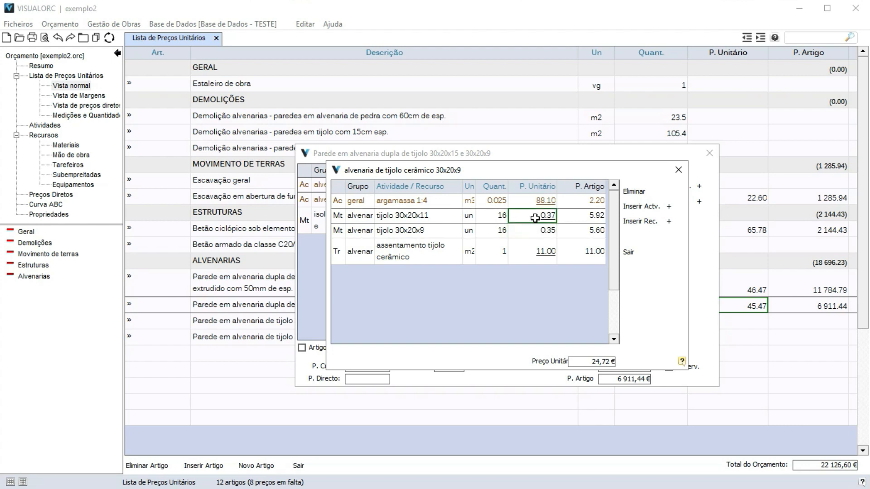
left_click(646, 188)
left_click(641, 250)
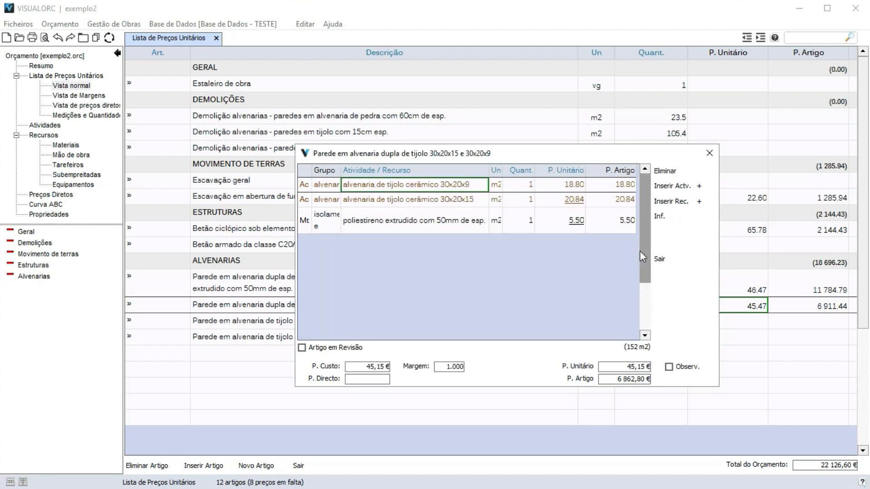
left_click(660, 258)
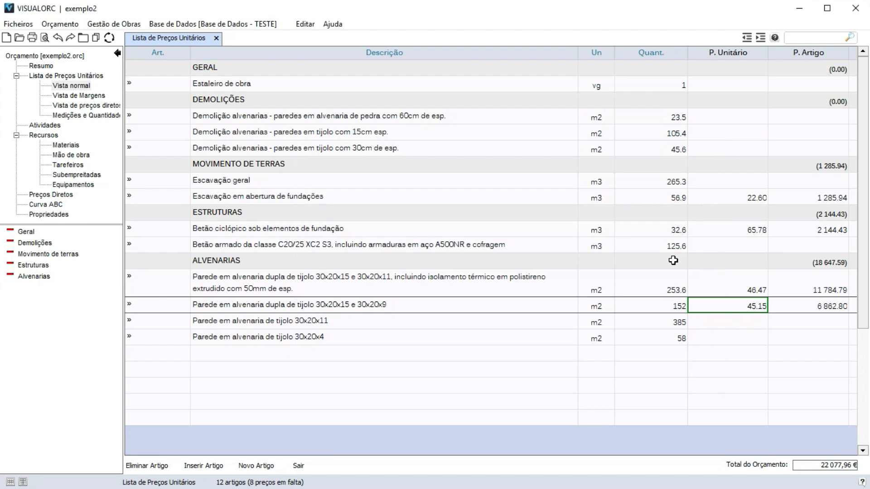
Insert the activity alvenaria de tijolo cerâmico 30x20x11 into the article Parede em alvenaria de tijolo 30x20x11 and close the article
left_click(721, 323)
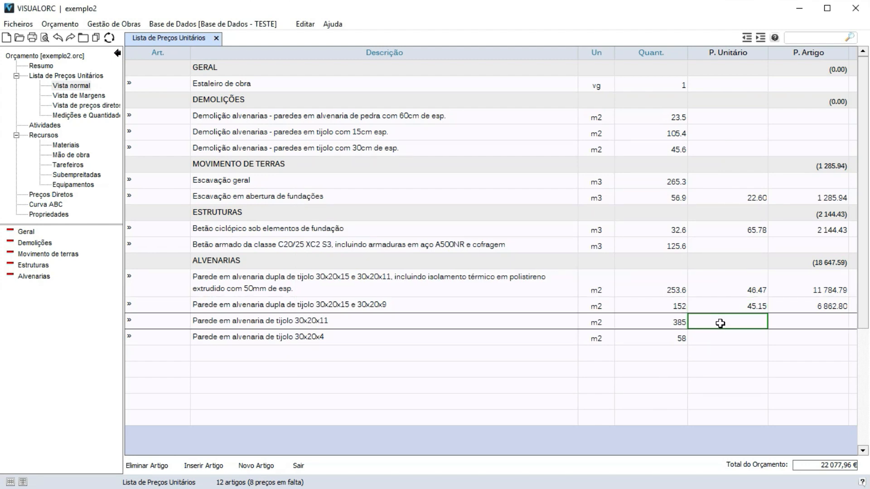
double_click(721, 323)
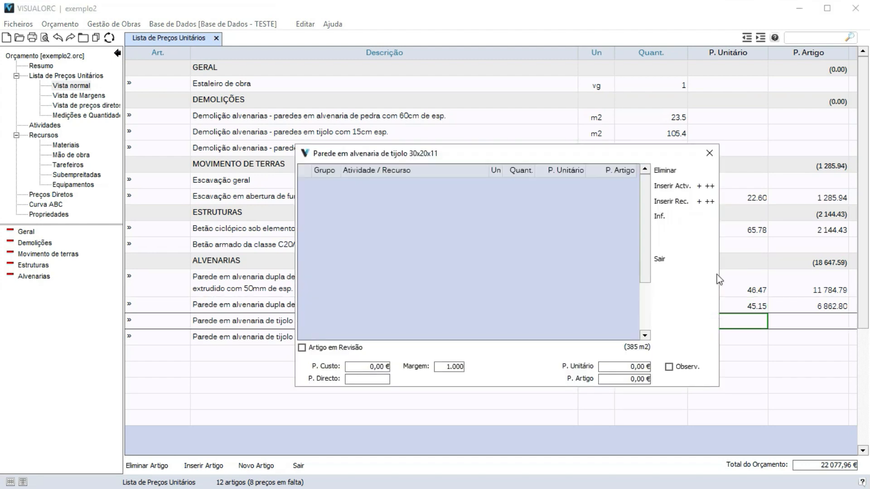
left_click(675, 186)
left_click(511, 107)
left_click(466, 473)
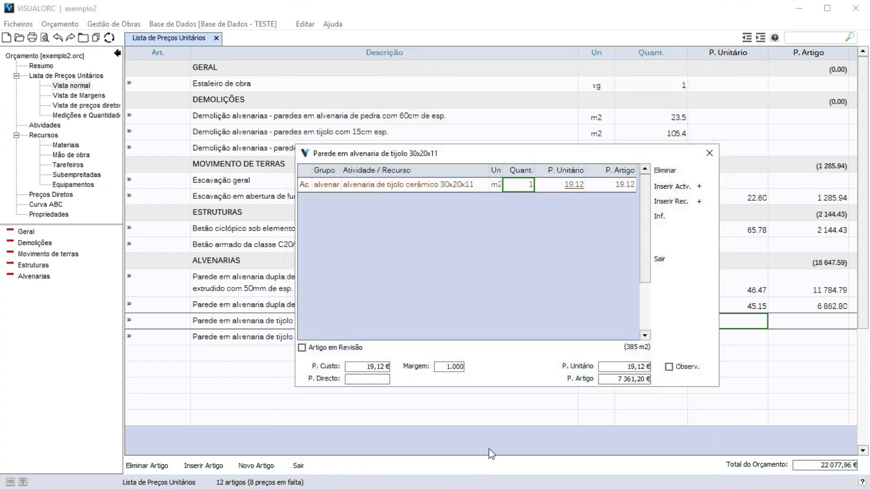
left_click(675, 260)
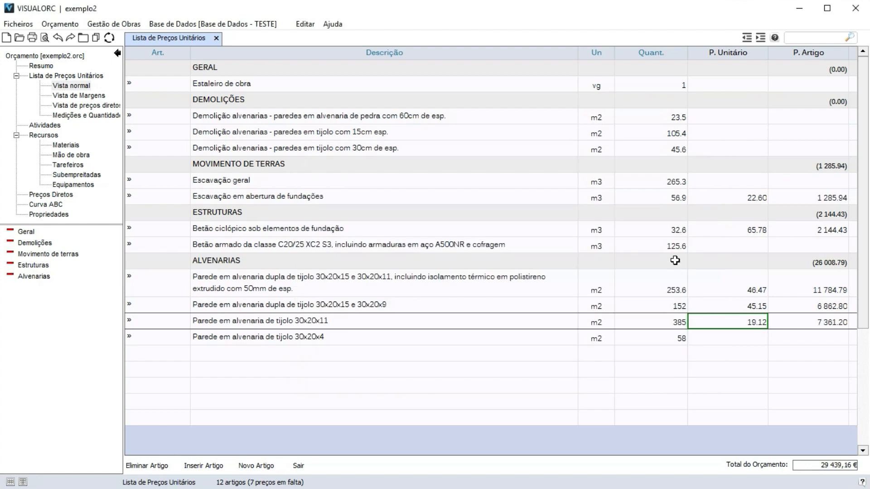
Copy the unit price of Parede em alvenaria de tijolo 30x20x11 to the article Parede em alvenaria de tijolo 30x20x4
right_click(721, 323)
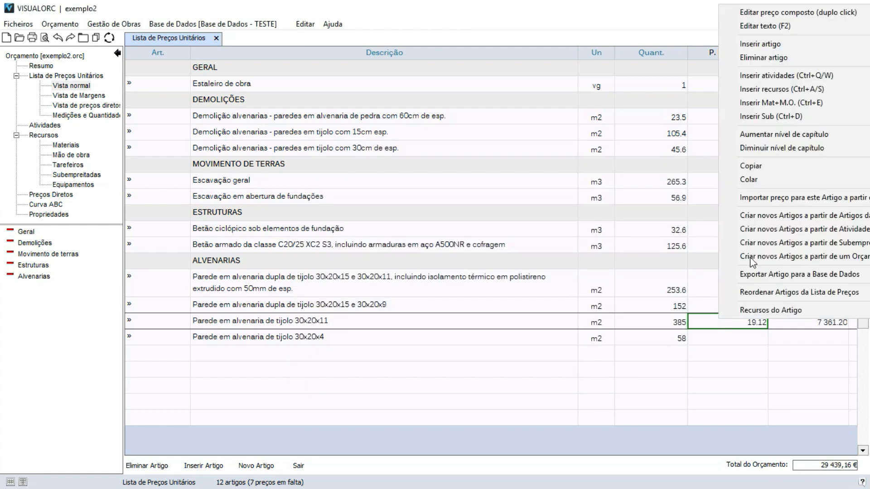
left_click(753, 166)
left_click(732, 337)
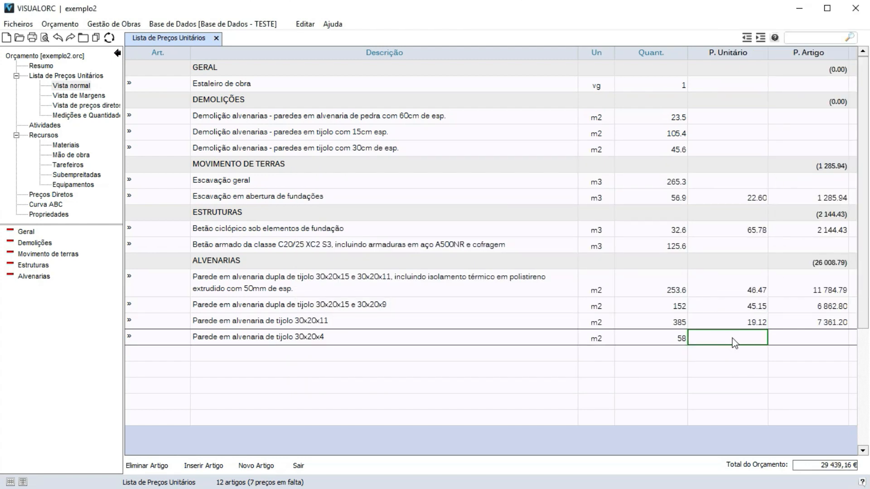
right_click(732, 337)
left_click(793, 193)
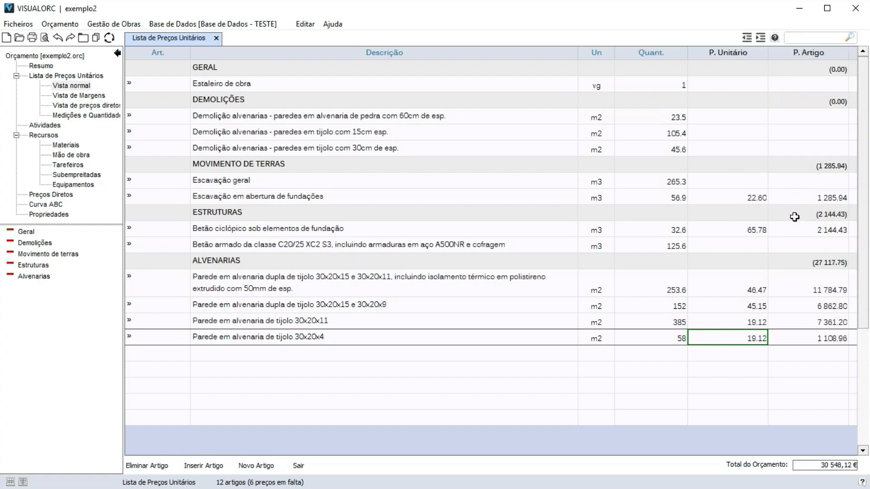
In the article Parede em alvenaria de tijolo 30x20x4, explode the activity alvenaria de tijolo cerâmico 30x20x11 into its components
double_click(734, 341)
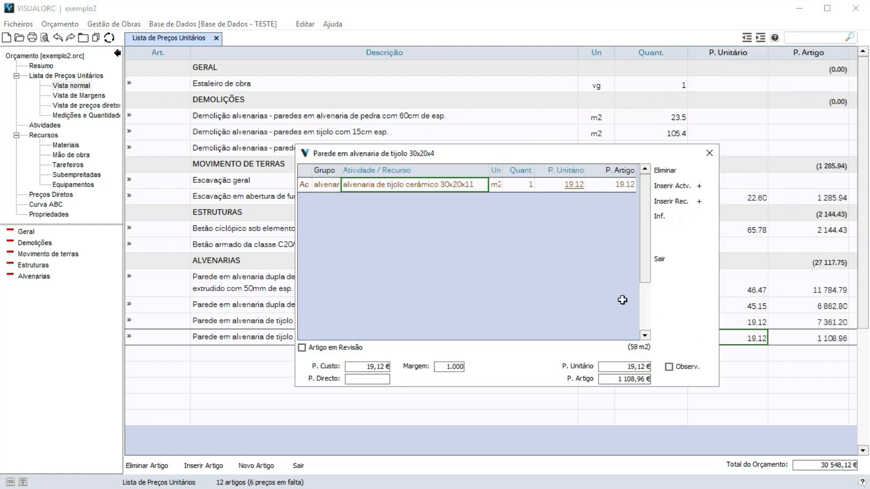
right_click(466, 183)
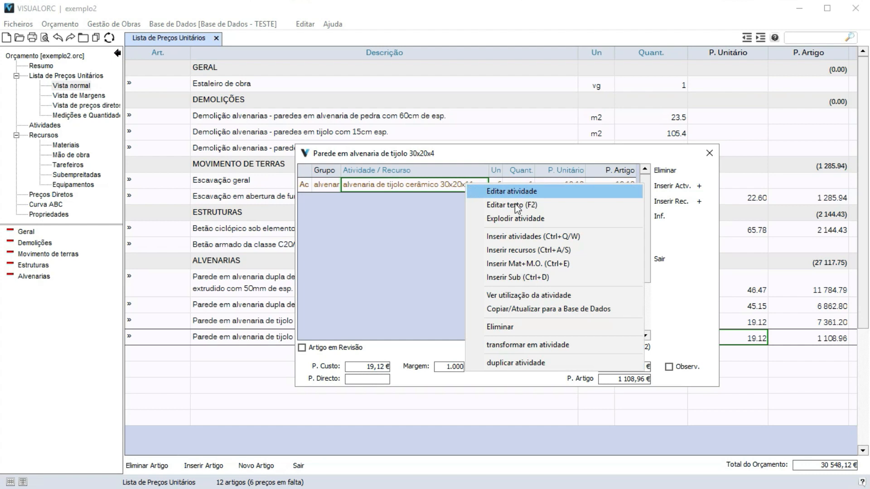
left_click(538, 219)
Duplicate the material tijolo 30x20x11 in this article and rename the copy tijolo 30x20x4
left_click(443, 202)
right_click(443, 202)
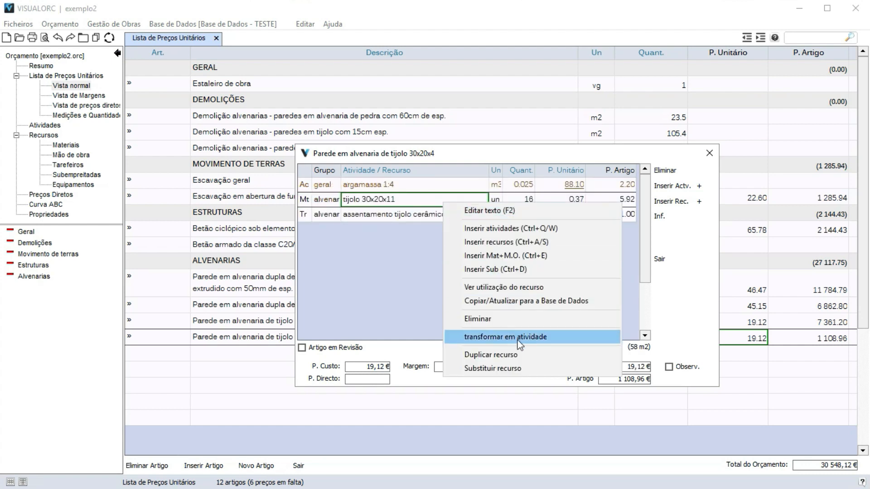
left_click(518, 356)
left_click_drag(386, 214, 423, 216)
type("4")
Set the unit price of tijolo 30x20x4 to 0.35, then delete tijolo 30x20x11 and close the article
left_click(562, 218)
type("0.35")
left_click(575, 200)
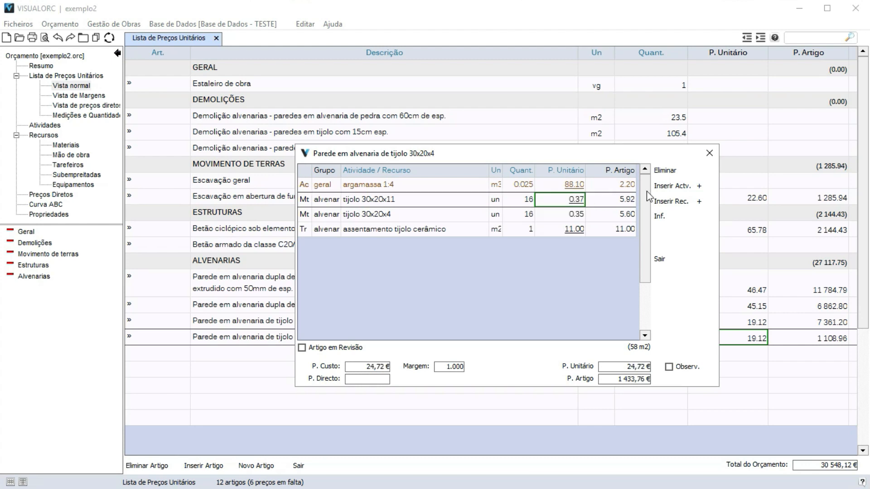
left_click(675, 172)
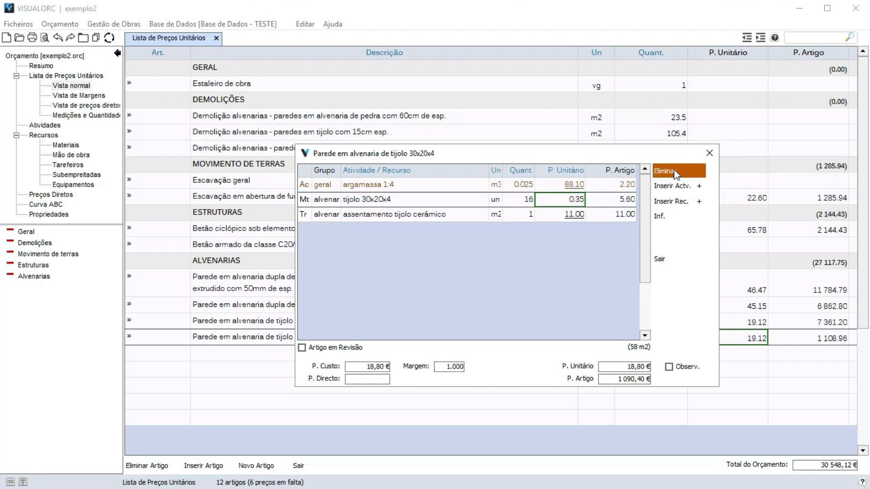
left_click(662, 260)
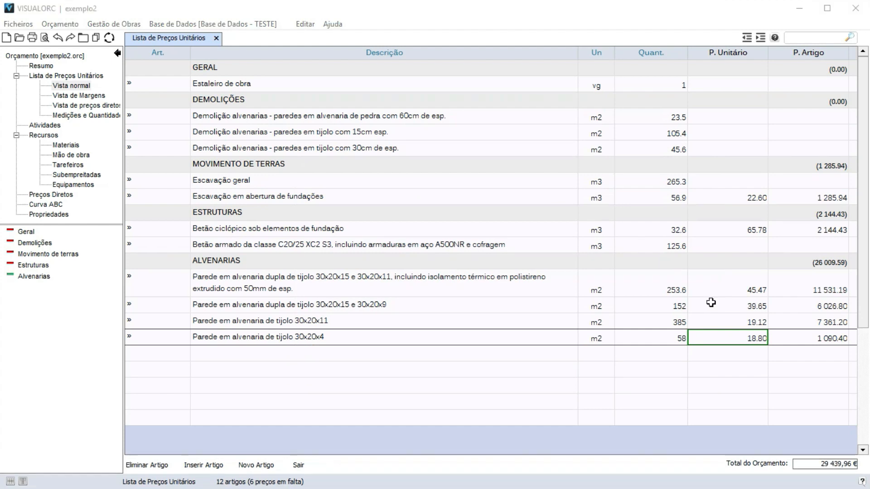
Transform the components of the article Parede em alvenaria de tijolo 30x20x4 into a single activity, keeping the name -Parede em alvenaria de tijolo 30x20x4
double_click(727, 339)
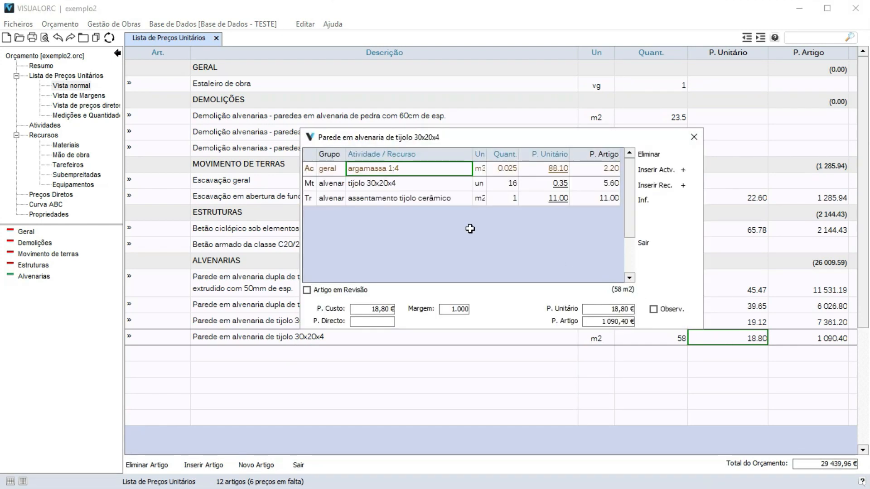
right_click(452, 222)
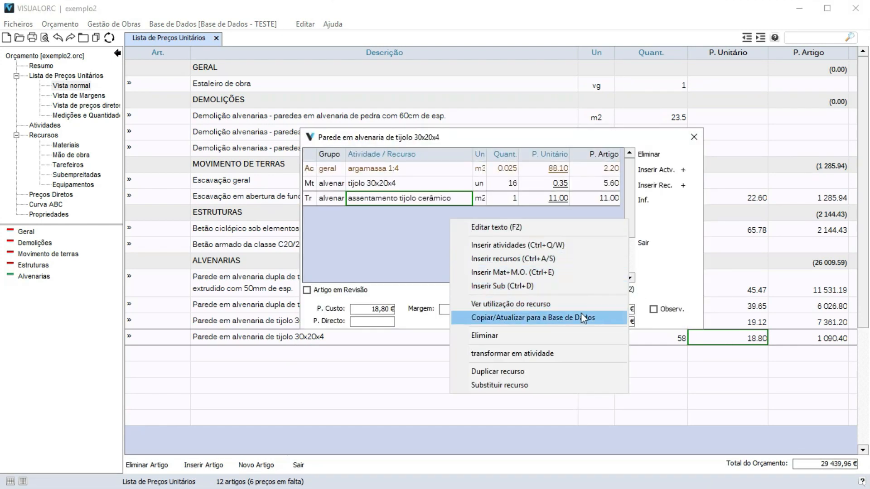
left_click(594, 352)
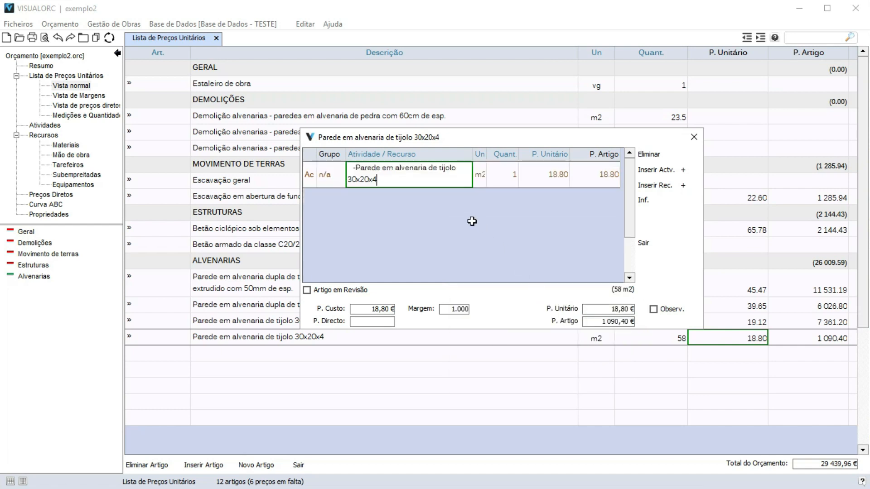
left_click(481, 176)
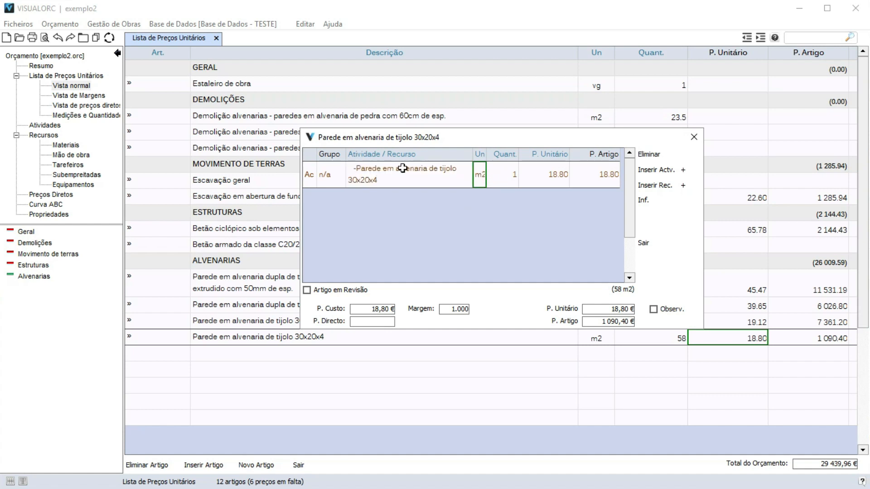
left_click(520, 175)
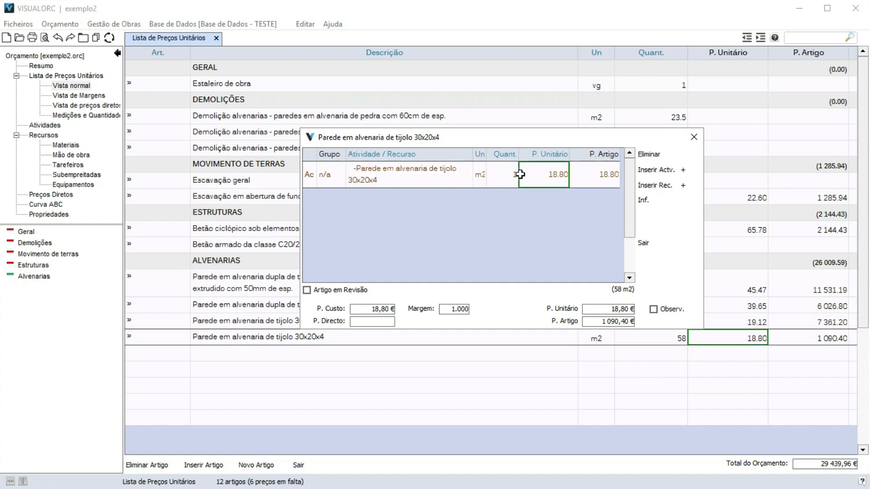
Copy the activity -Parede em alvenaria de tijolo 30x20x4 to the database, updating assentamento tijolo cerâmico to 11.00 there, and close the article
right_click(560, 230)
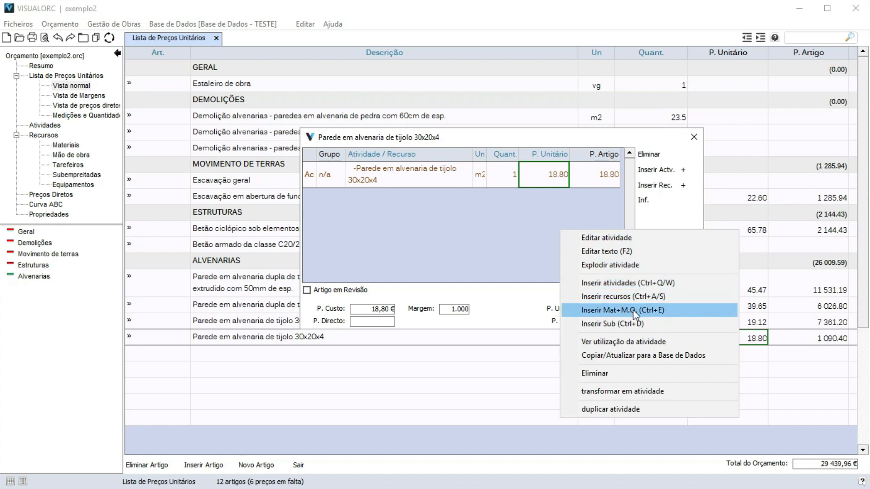
left_click(656, 355)
left_click(397, 262)
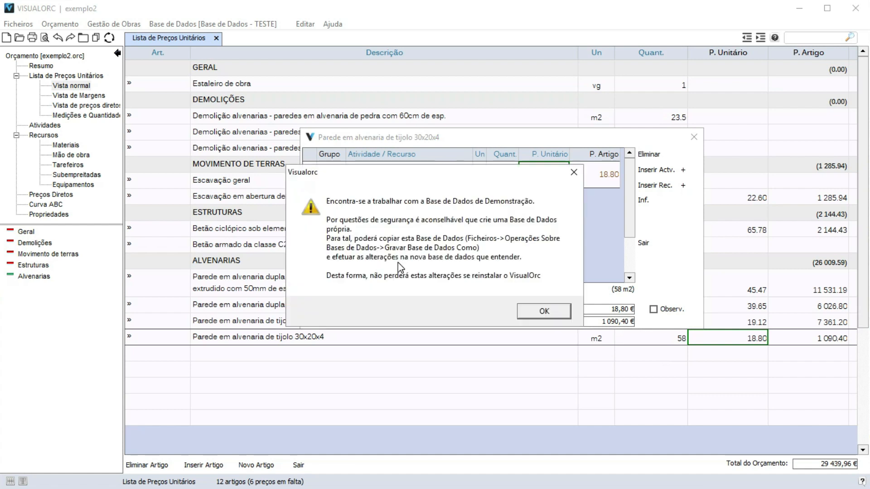
left_click(530, 308)
left_click(493, 317)
left_click(518, 305)
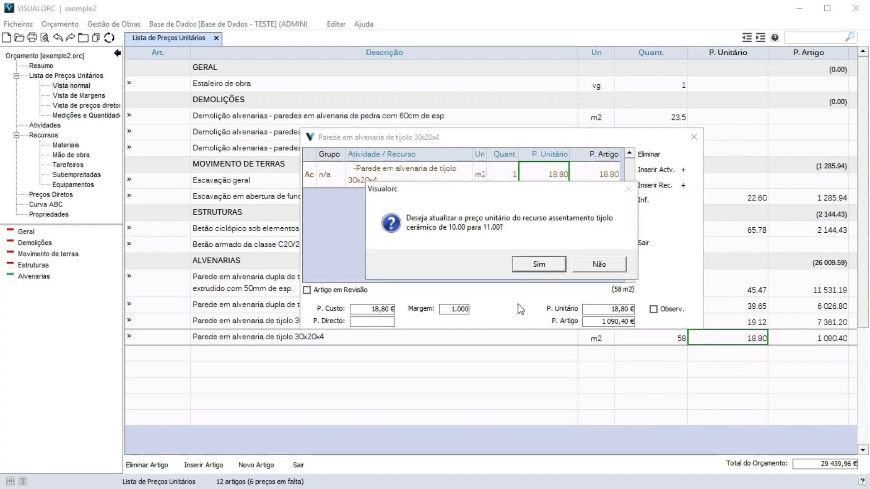
left_click(536, 270)
left_click(589, 264)
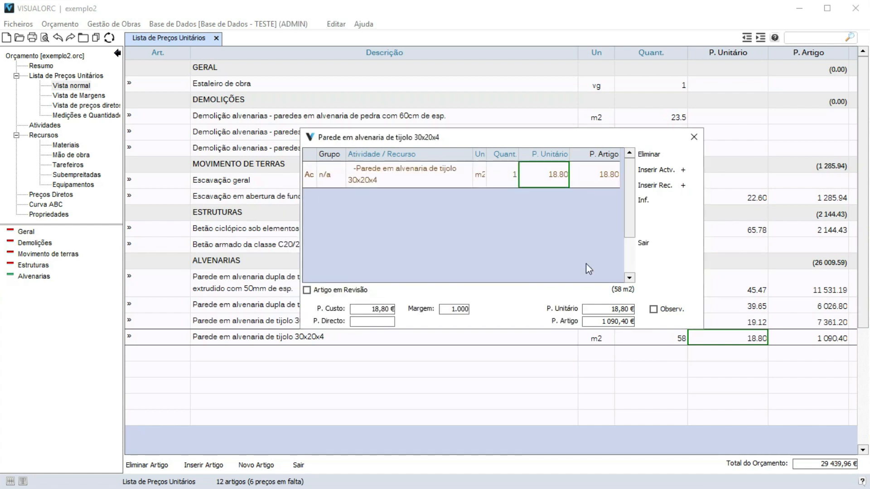
left_click(656, 240)
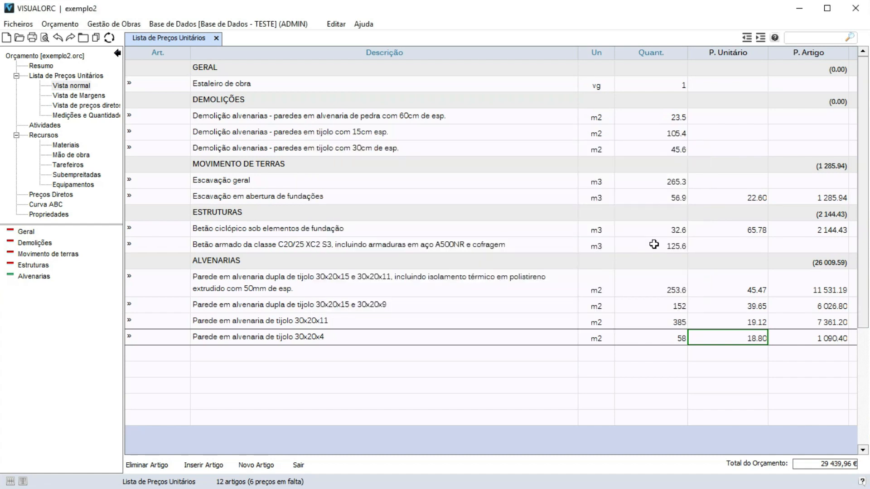
From the budget's activities list, set the unit price of tijolo 30x20x4 to 0.30 within the activity -Parede em alvenaria de tijolo 30x20x4
left_click(55, 25)
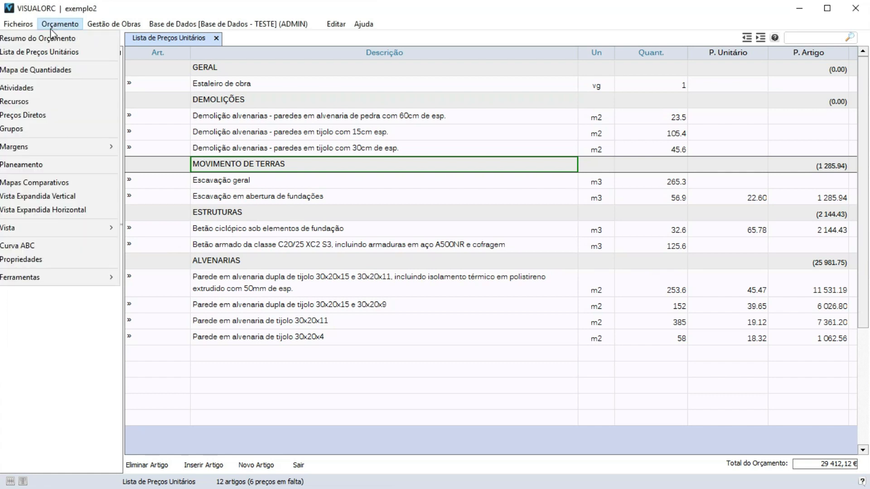
left_click(53, 87)
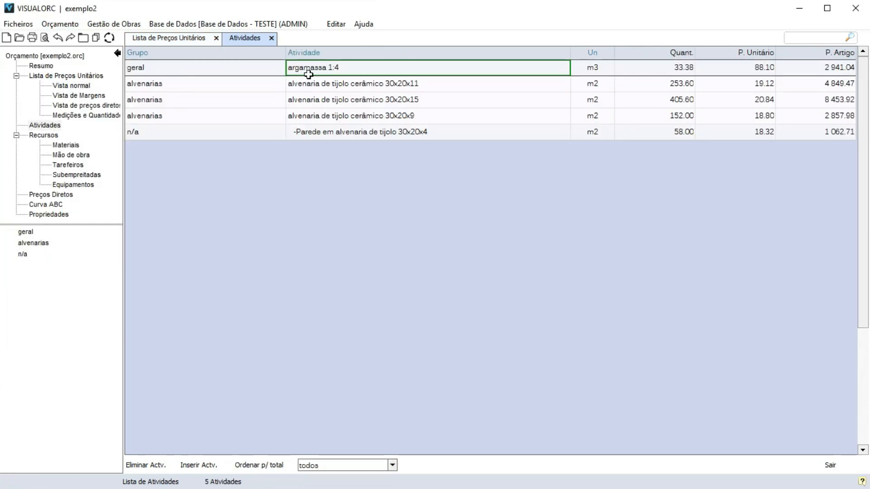
double_click(551, 133)
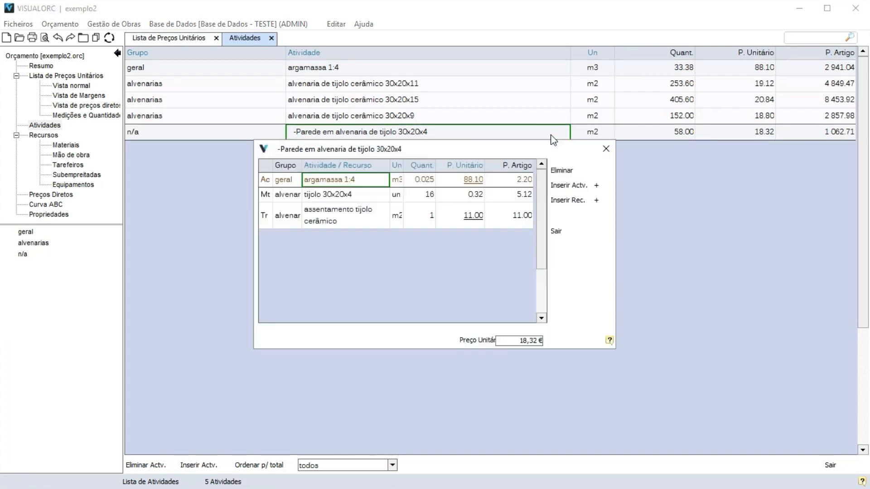
left_click(430, 196)
left_click(470, 199)
type("0.30")
key("Return")
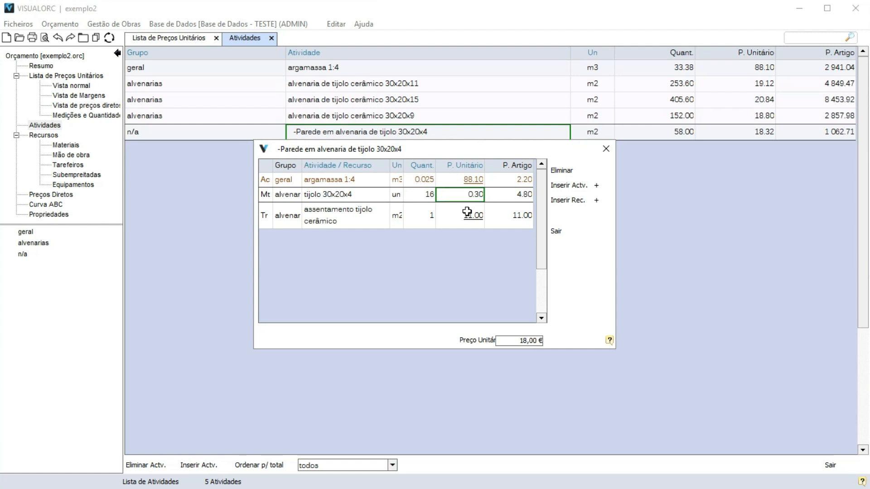
left_click(580, 230)
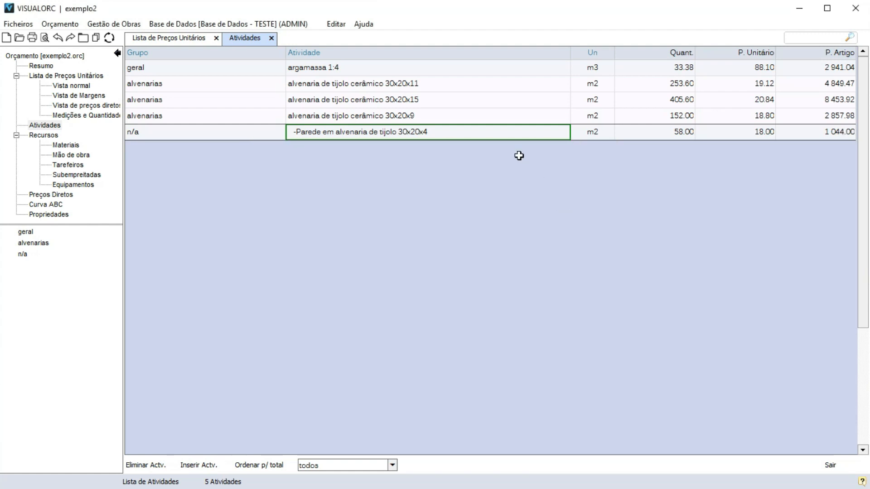
Review the components of the activity alvenaria de tijolo cerâmico 30x20x9, then return to the unit price list
double_click(489, 118)
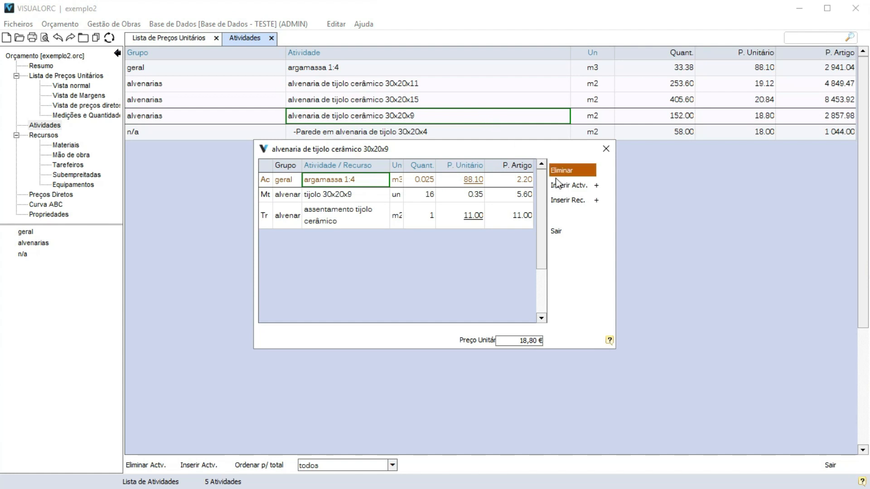
left_click(567, 229)
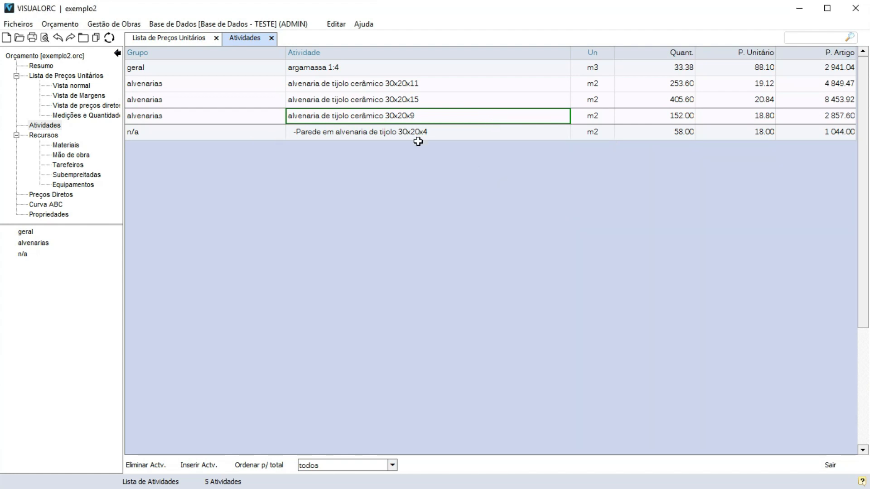
left_click(205, 40)
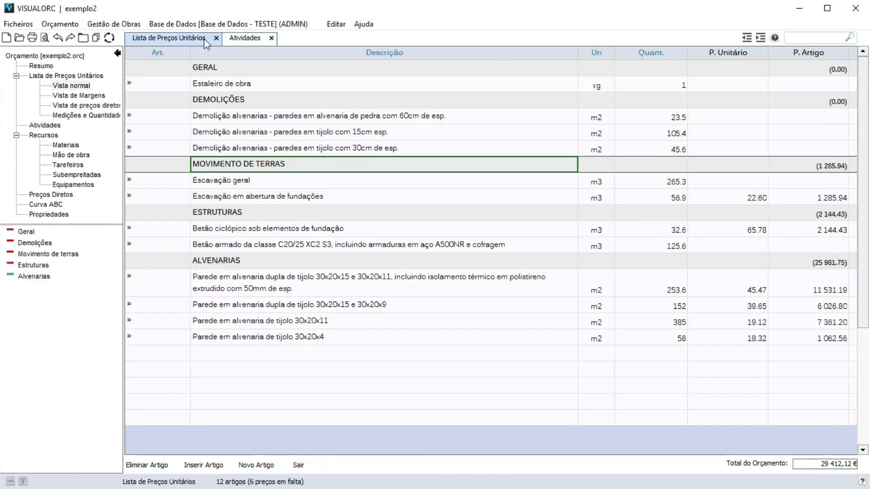